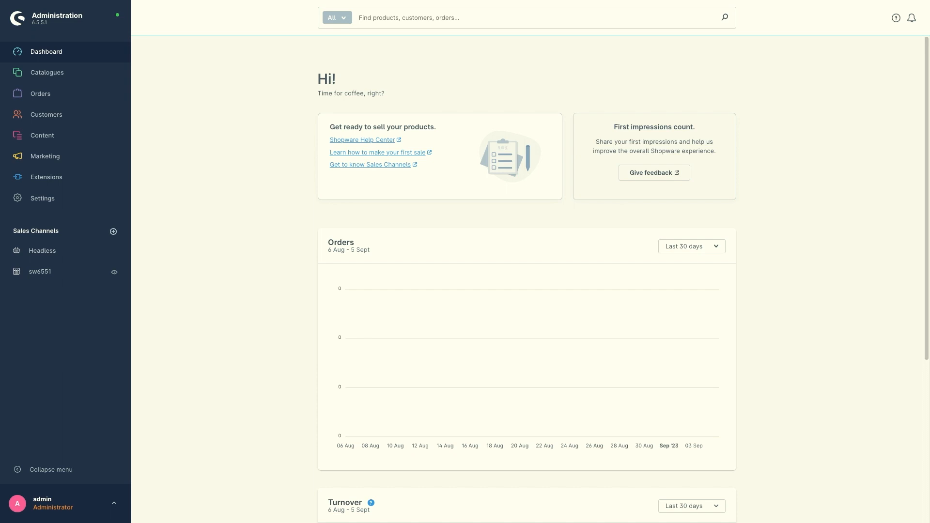
Open the shipping methods overview in the settings and view its list settings and the actions available for the Express method.
click(69, 203)
click(632, 368)
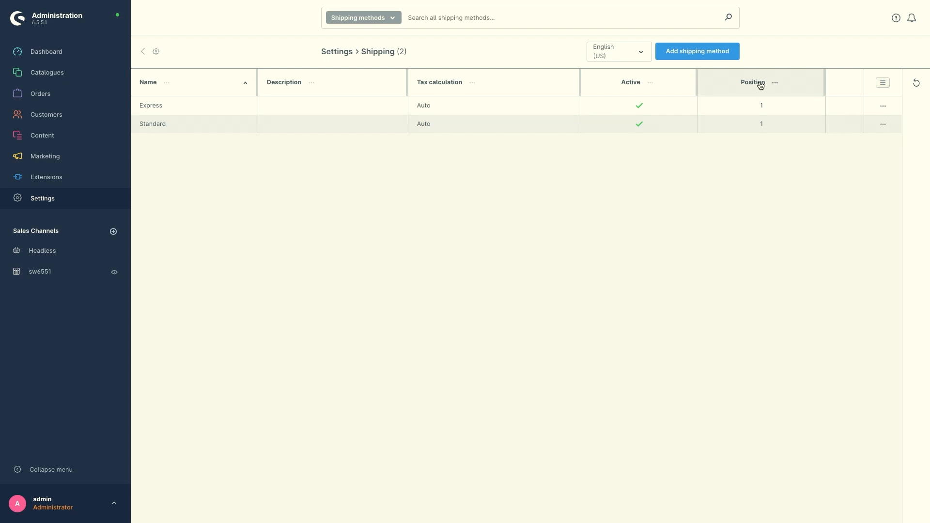
click(881, 81)
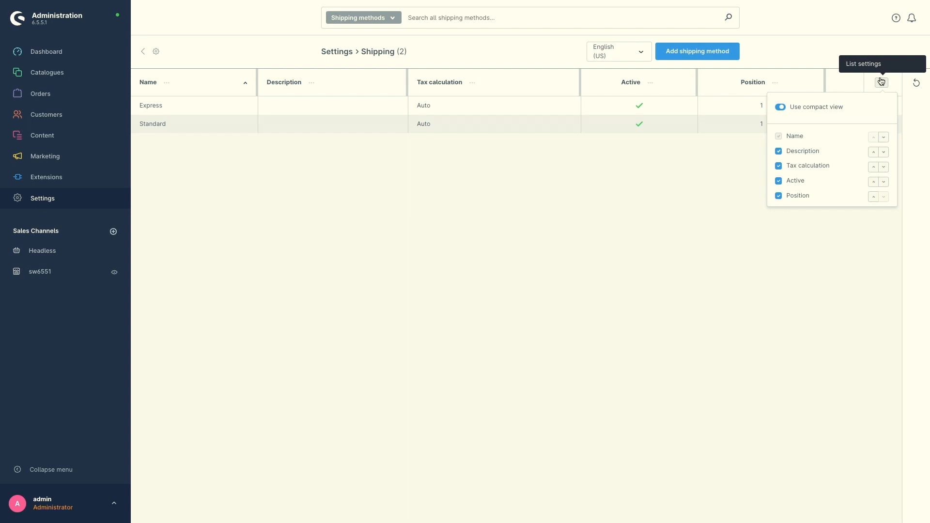
click(881, 81)
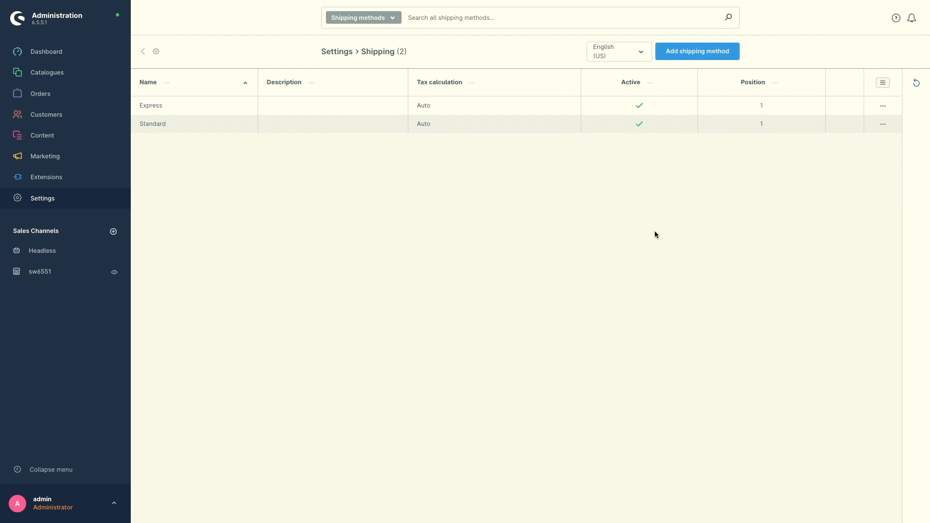
click(888, 109)
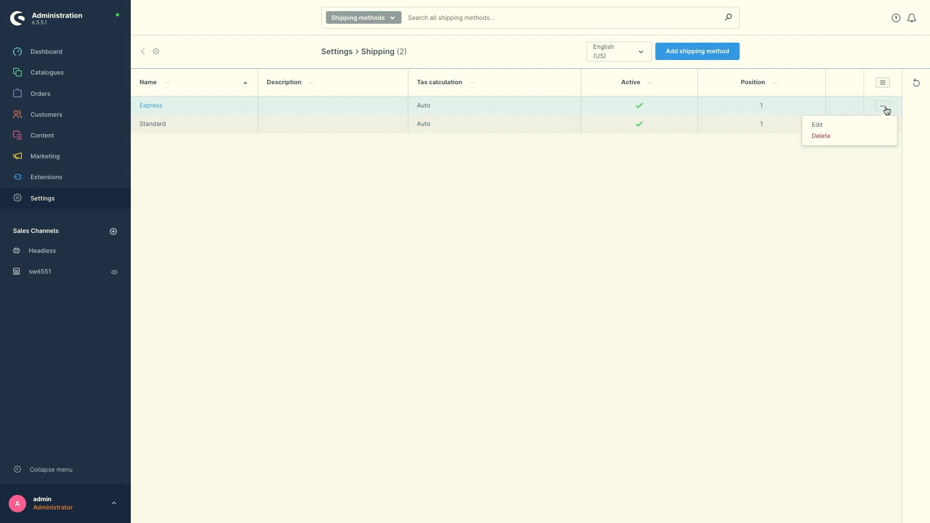
click(826, 176)
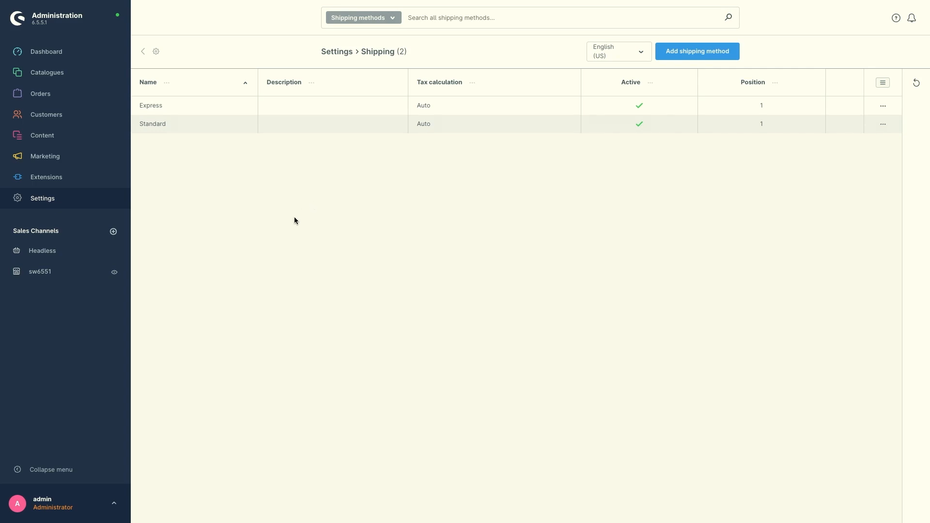
Open the Standard shipping method and enter %s as its tracking URL.
click(157, 124)
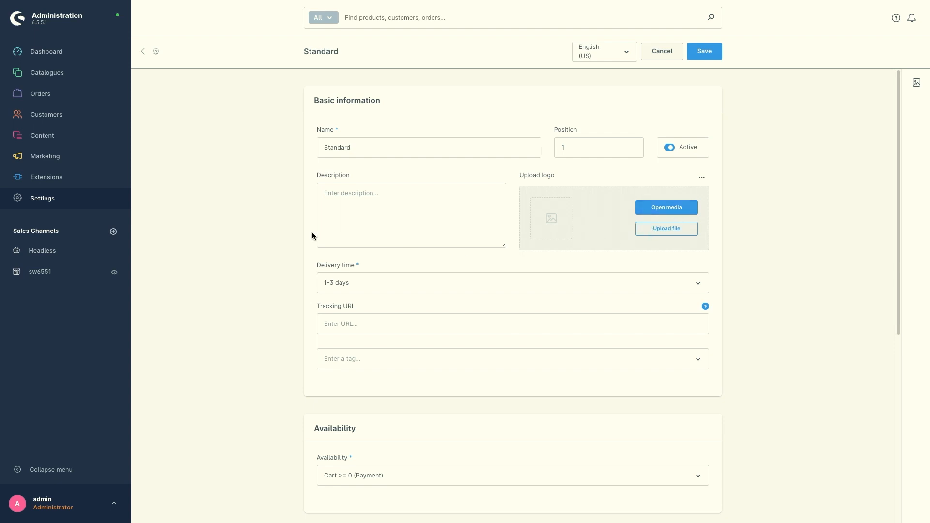
scroll(312, 233, down, 1)
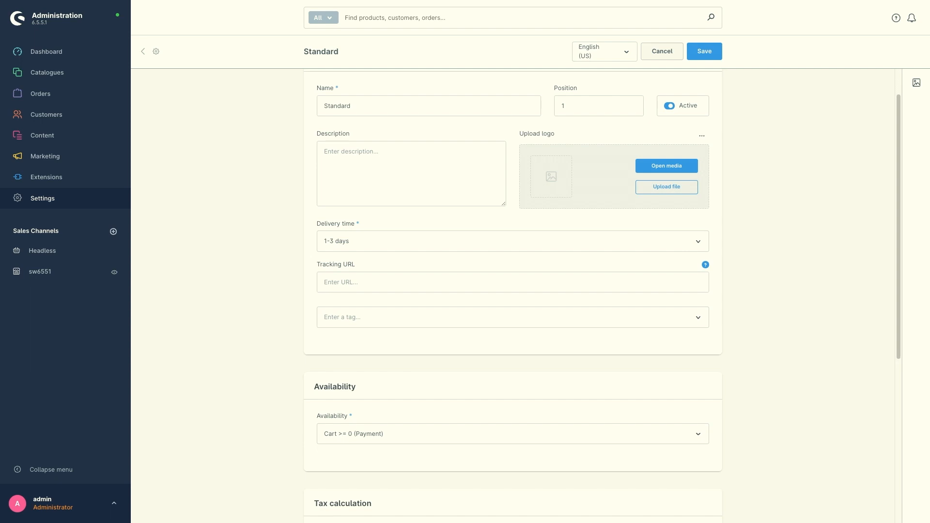
scroll(338, 276, down, 1)
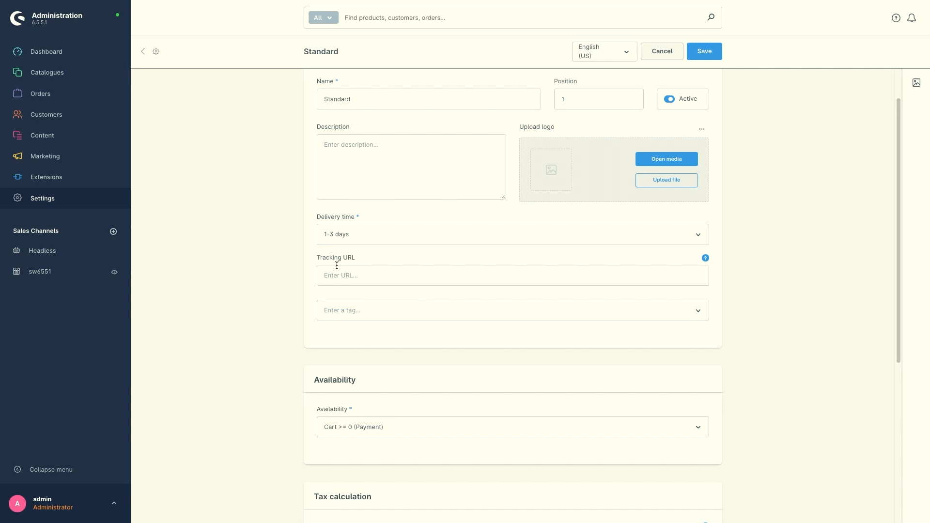
click(338, 270)
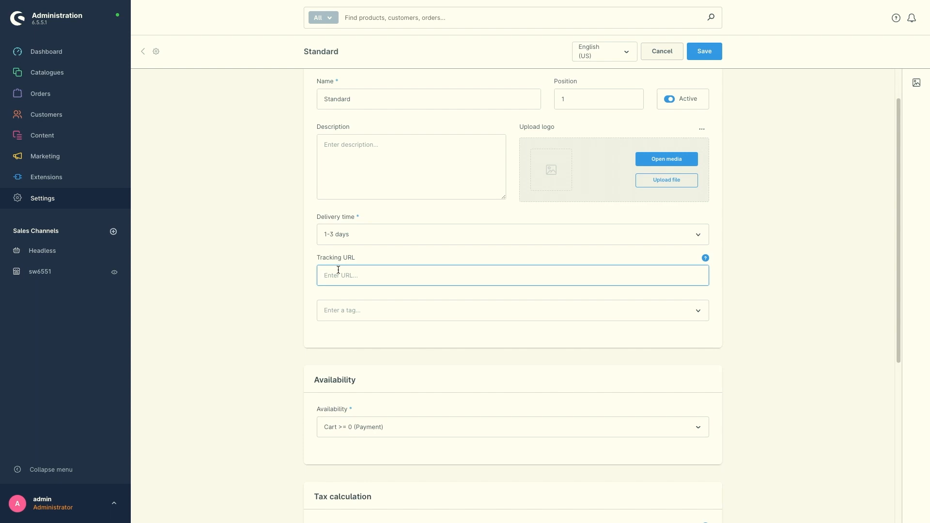
text(%)
Examine the available choices for the availability rule, the tax calculation type and the rule of the Unrestricted price matrix.
scroll(254, 253, down, 4)
click(254, 253)
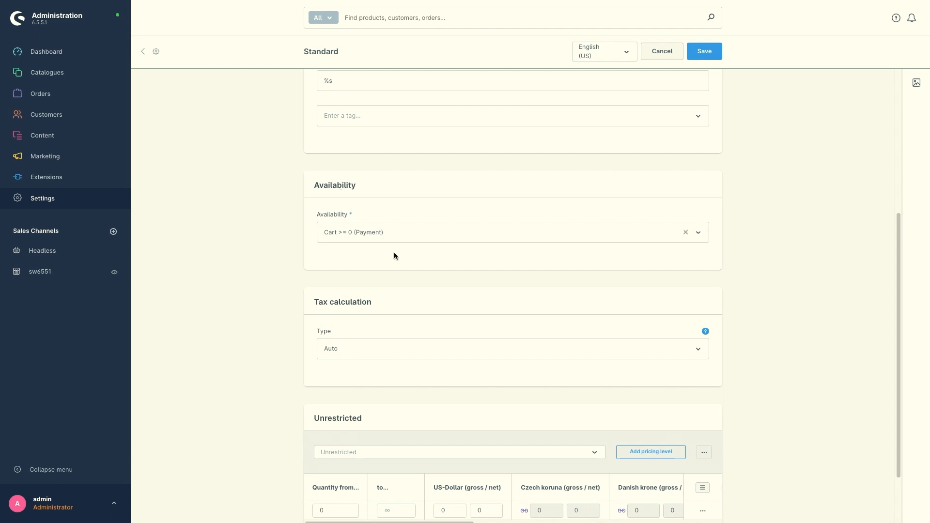
click(450, 233)
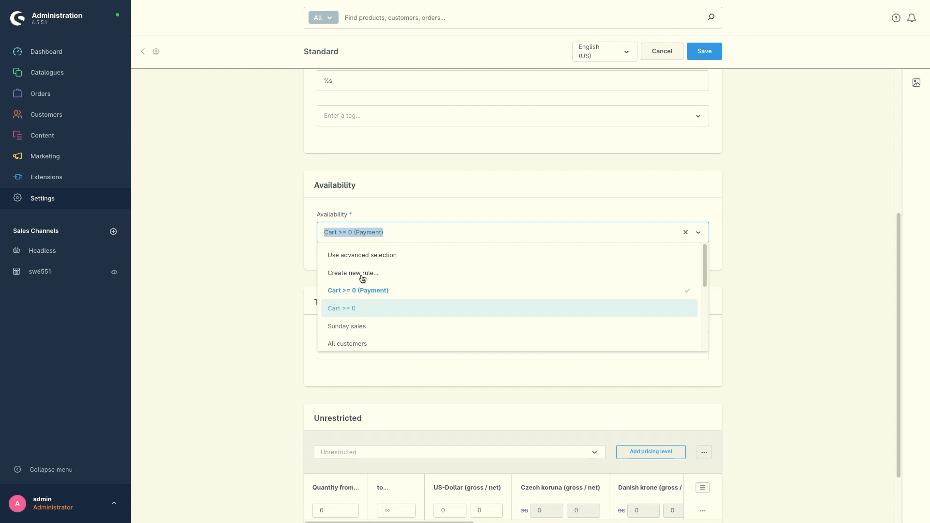
scroll(848, 330, down, 2)
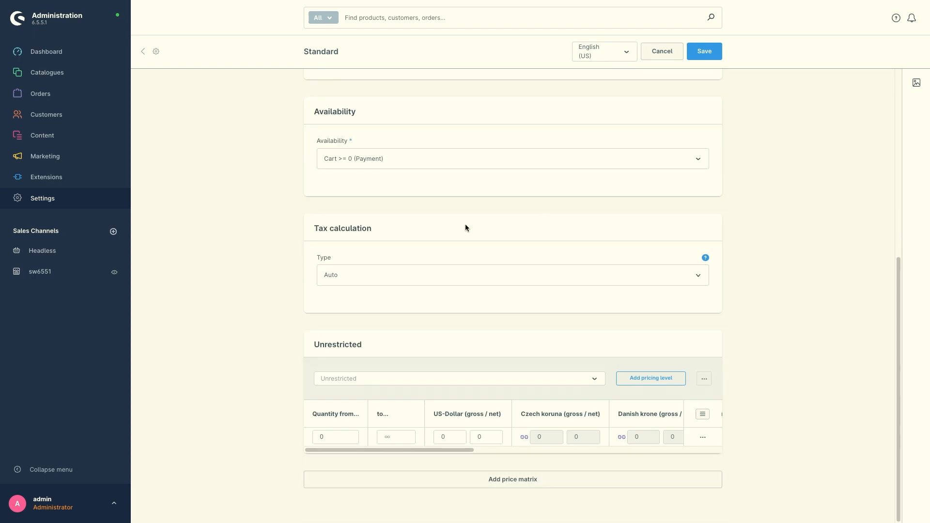
click(436, 275)
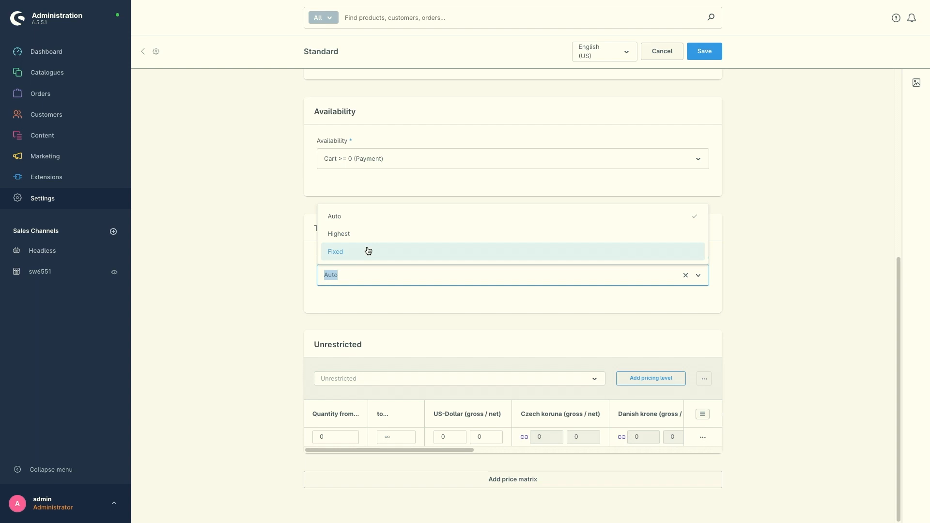
click(293, 341)
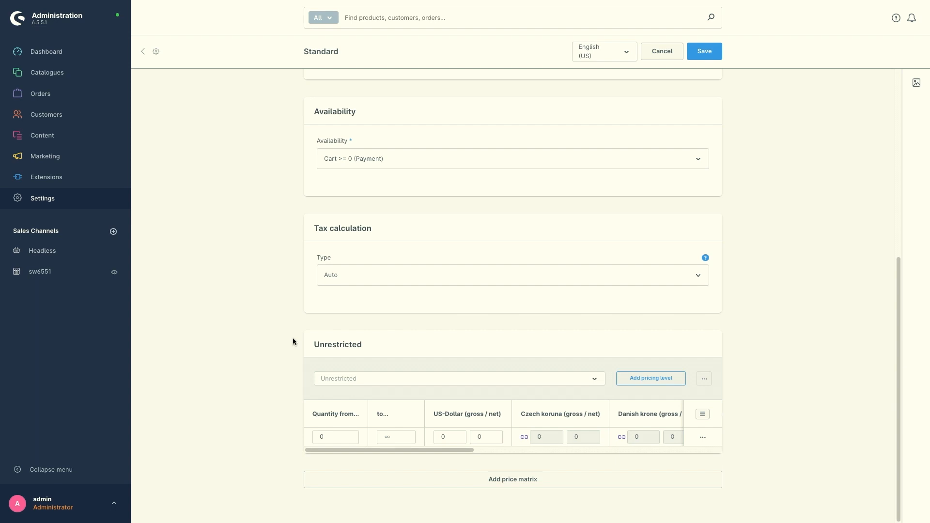
click(403, 376)
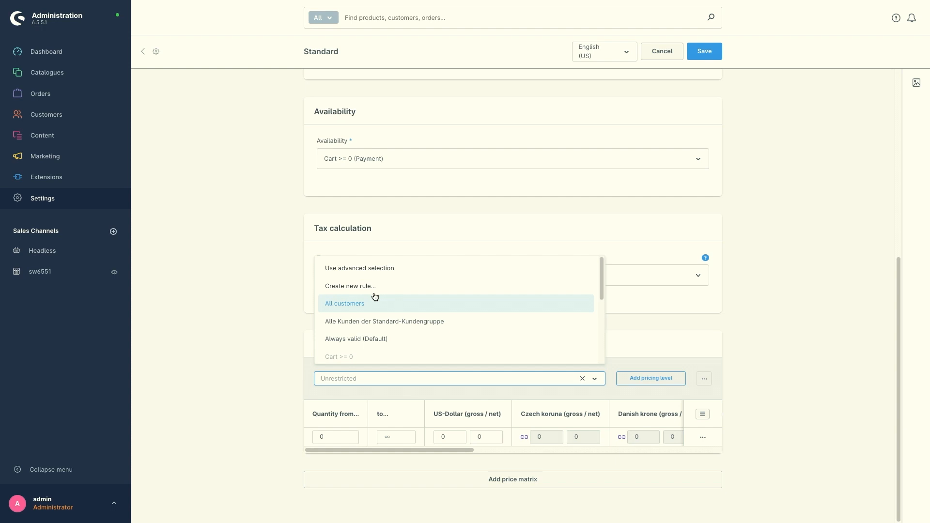
click(292, 332)
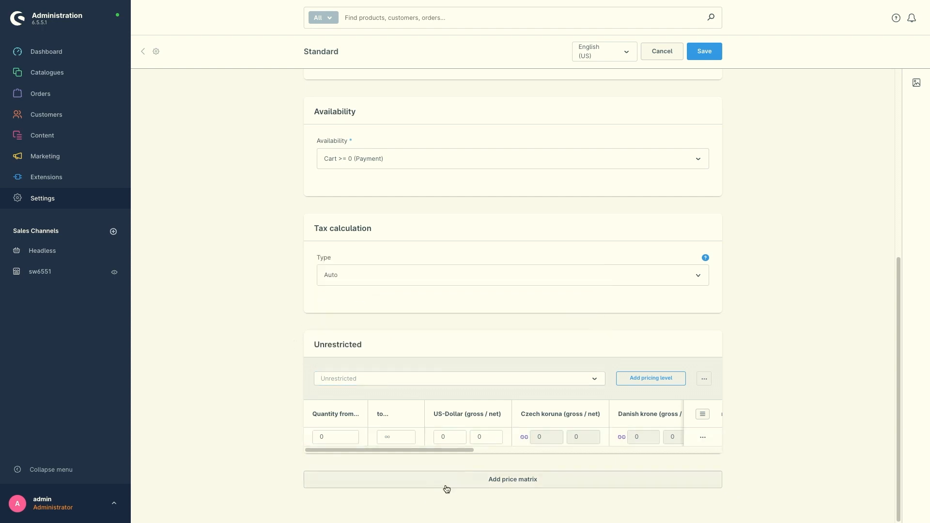
Add a new price matrix below the Unrestricted one, and add a second pricing level to the Unrestricted matrix.
click(490, 482)
scroll(296, 453, down, 5)
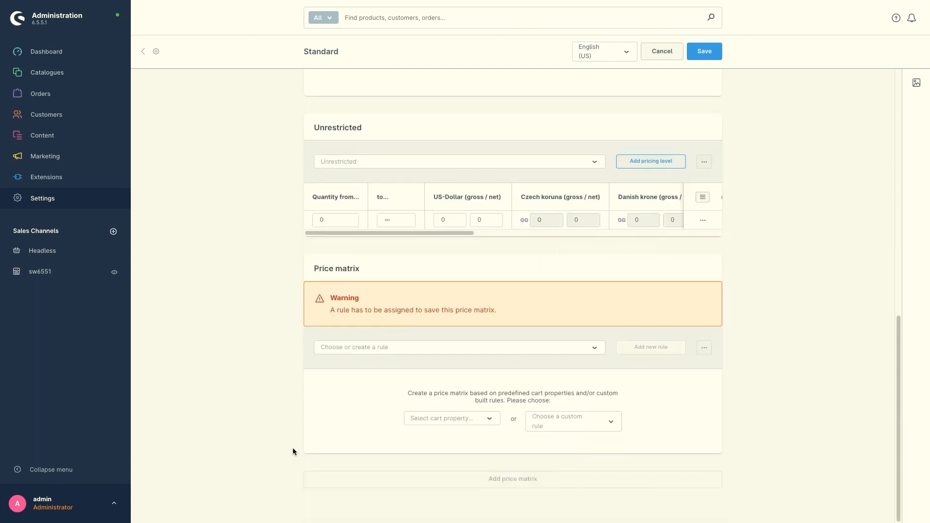
click(443, 421)
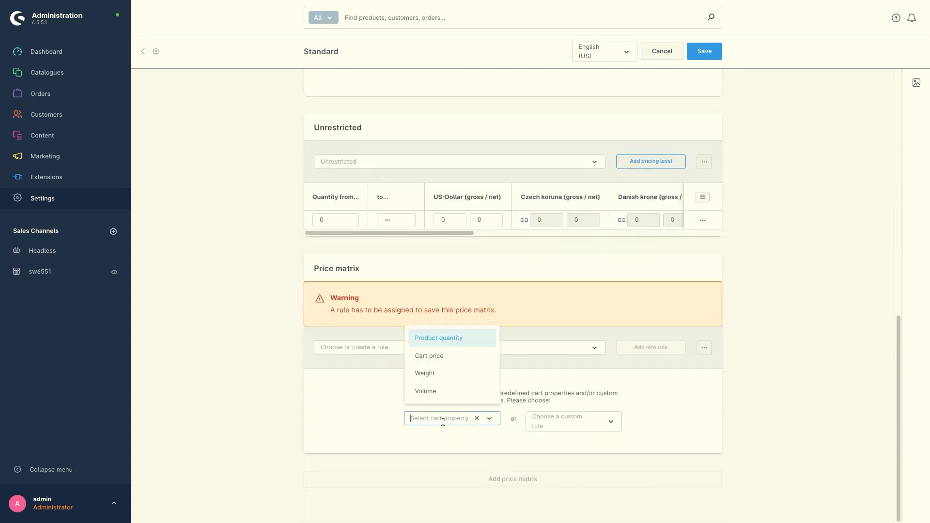
click(547, 428)
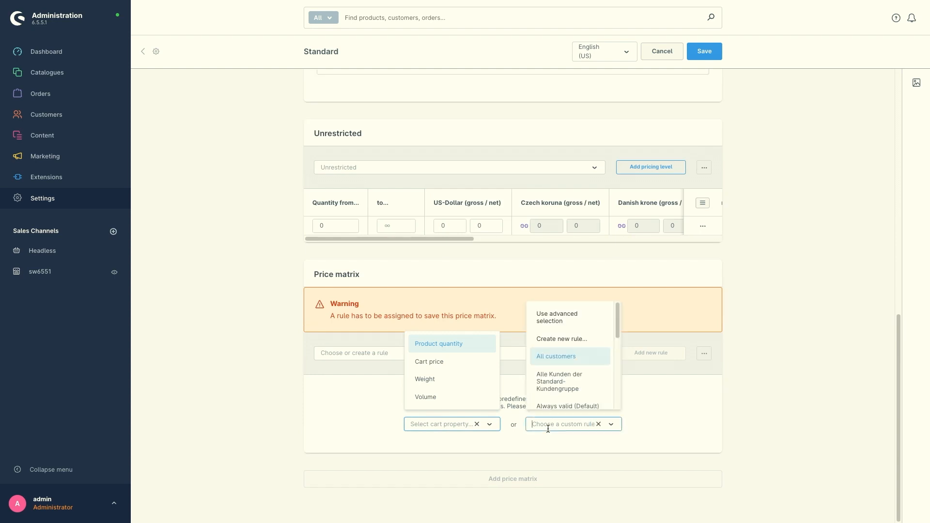
click(661, 426)
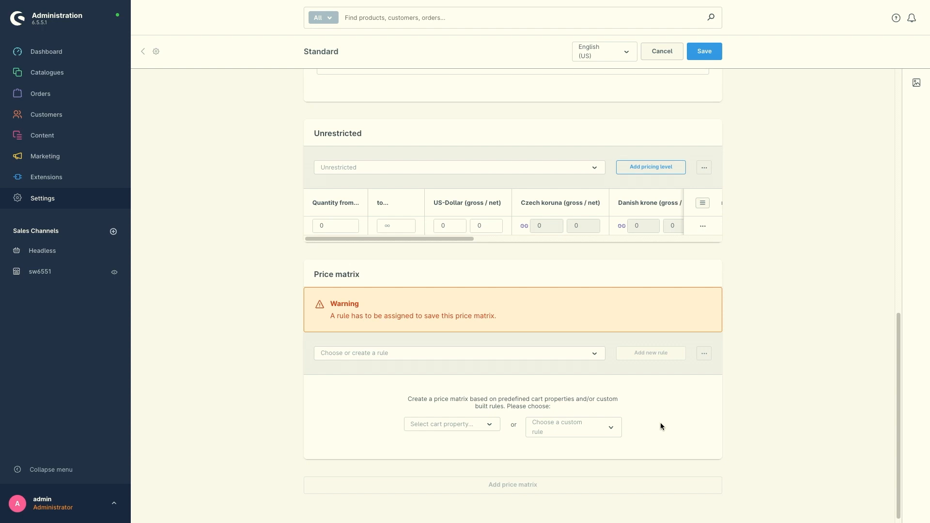
click(645, 170)
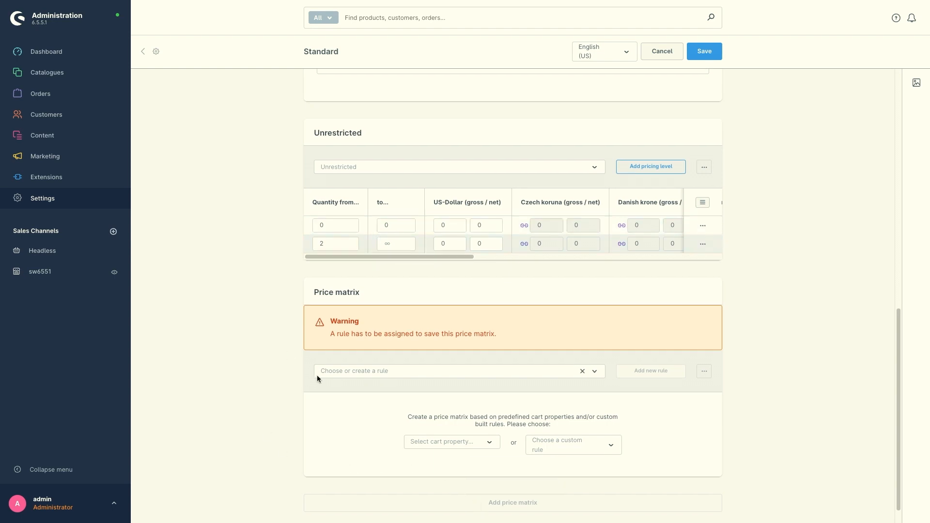
Base the new price matrix on cart price, with a range from 1 to 5 and a US-Dollar gross price of 27.
scroll(316, 375, down, 1)
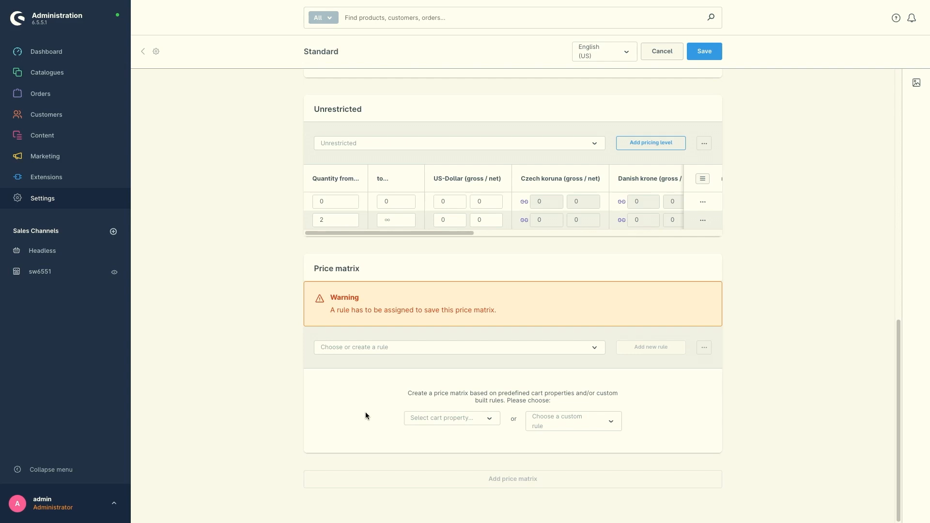
click(441, 420)
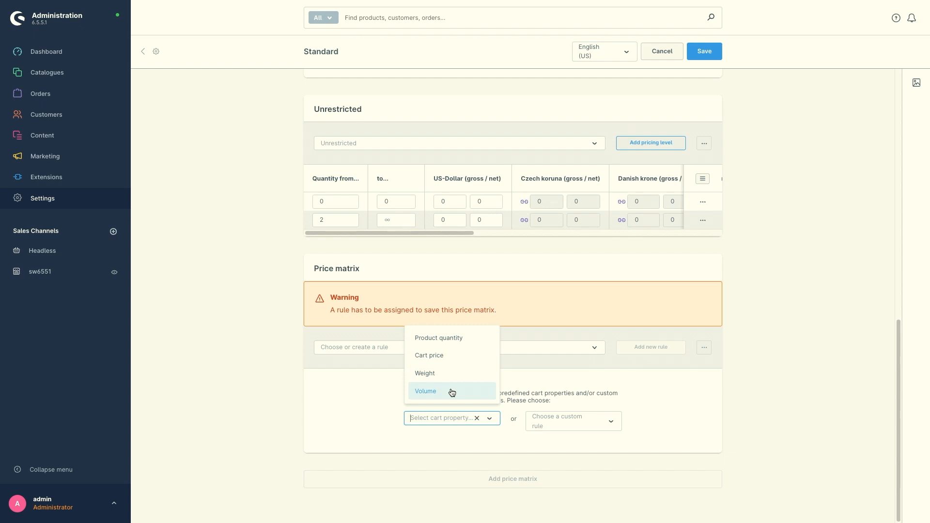
click(452, 361)
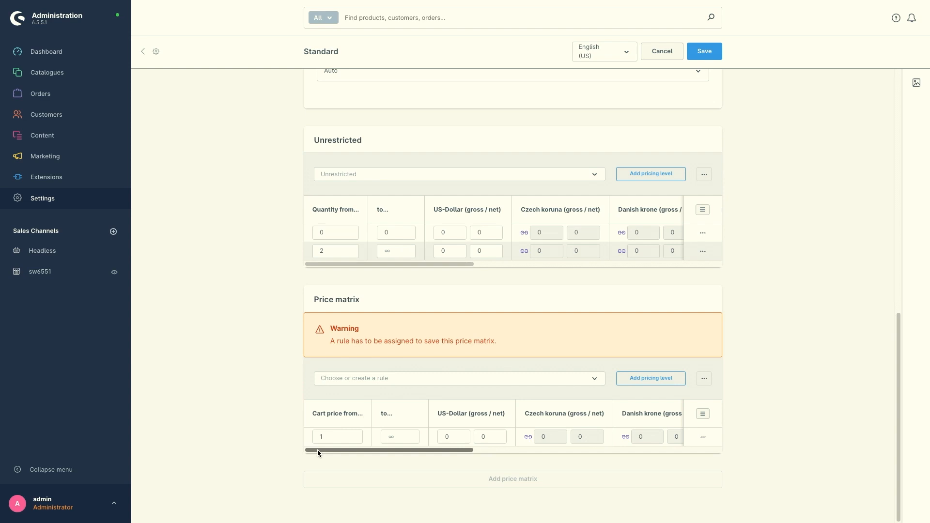
click(330, 437)
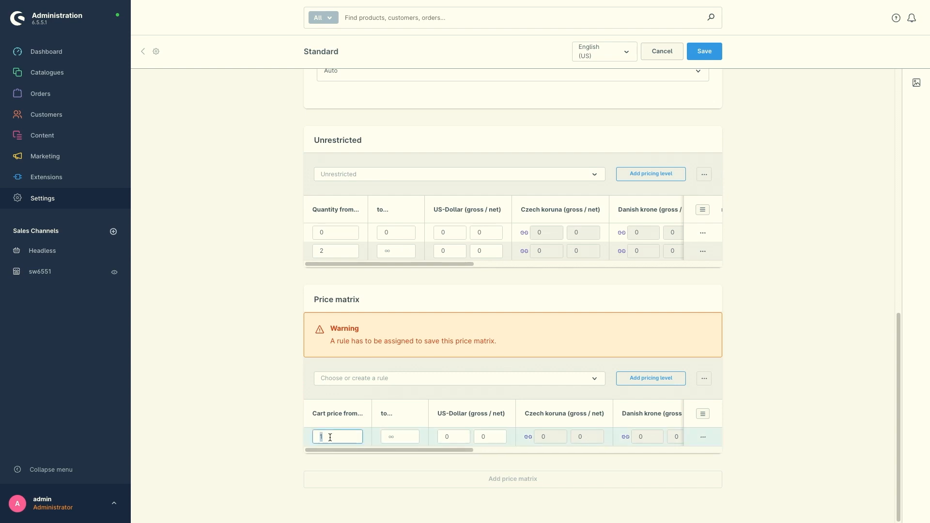
click(400, 436)
text(5)
click(457, 436)
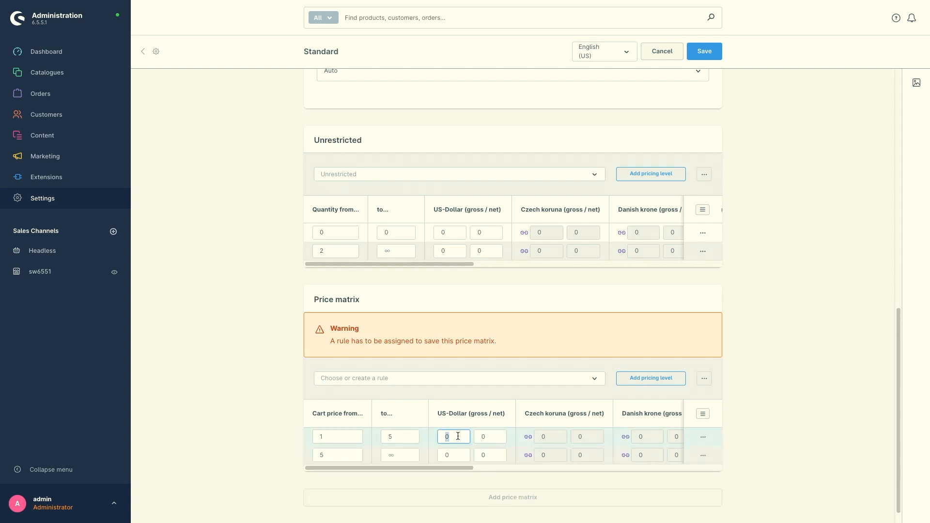
text(27)
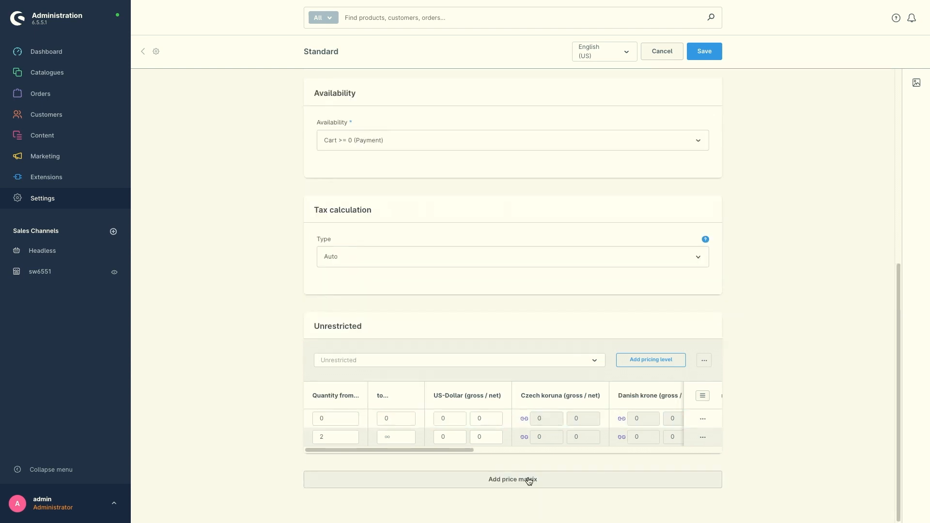
Add a price matrix based on the custom rule Sunday sales and set its US-Dollar gross price to 1.
click(462, 480)
scroll(276, 429, down, 4)
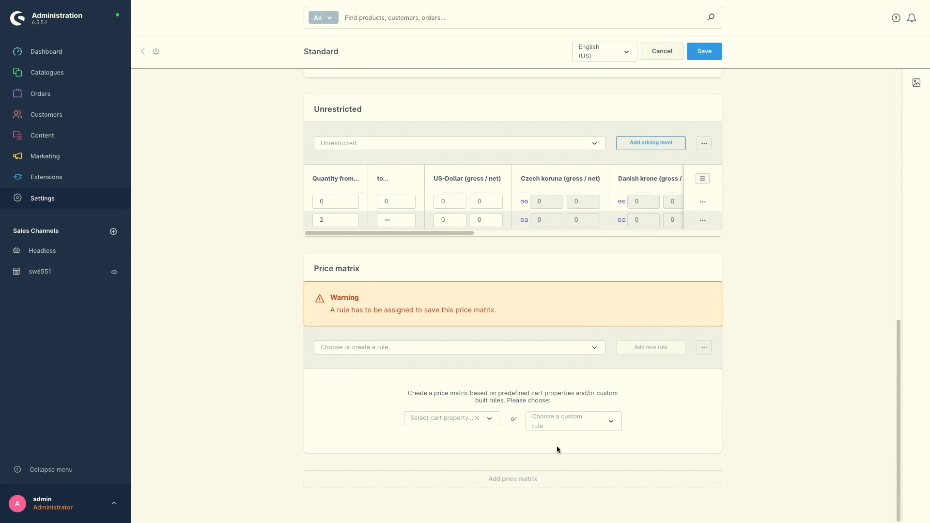
click(566, 429)
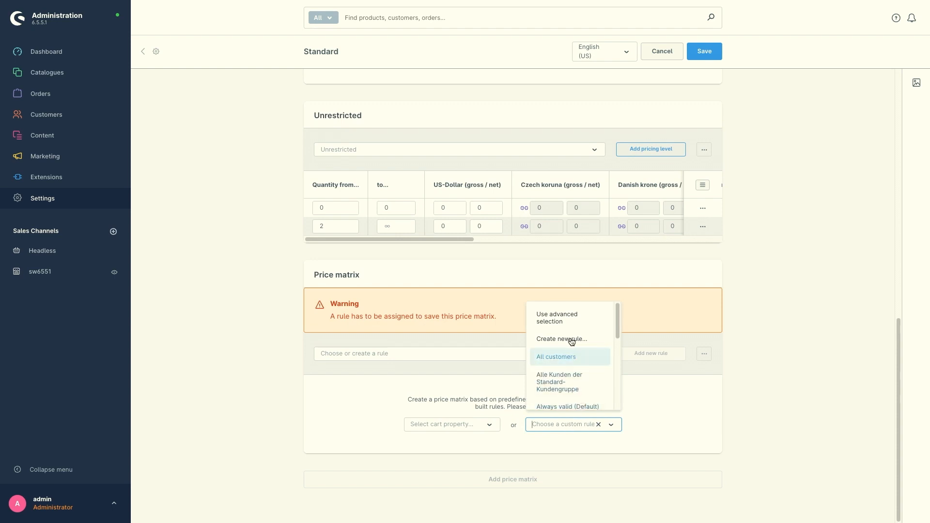
scroll(570, 377, down, 2)
scroll(571, 379, down, 2)
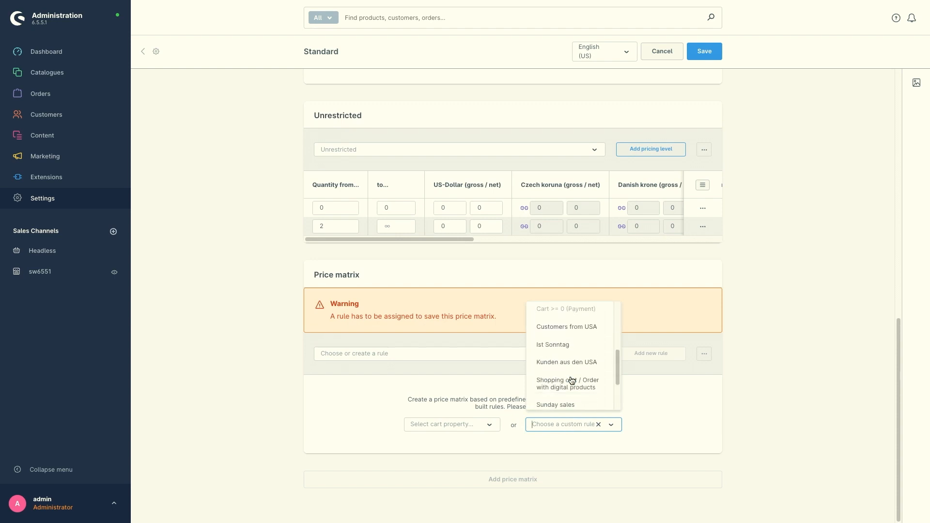
scroll(576, 371, down, 1)
click(587, 366)
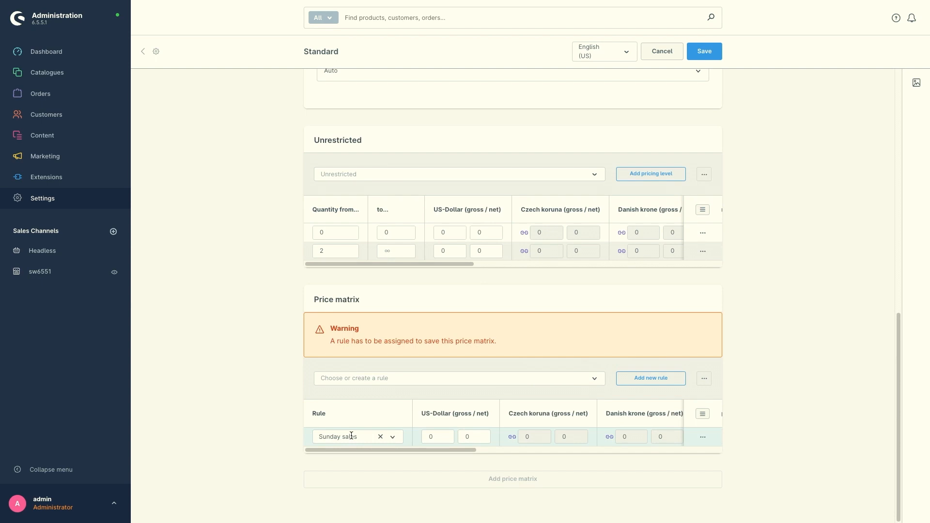
double_click(443, 435)
text(1)
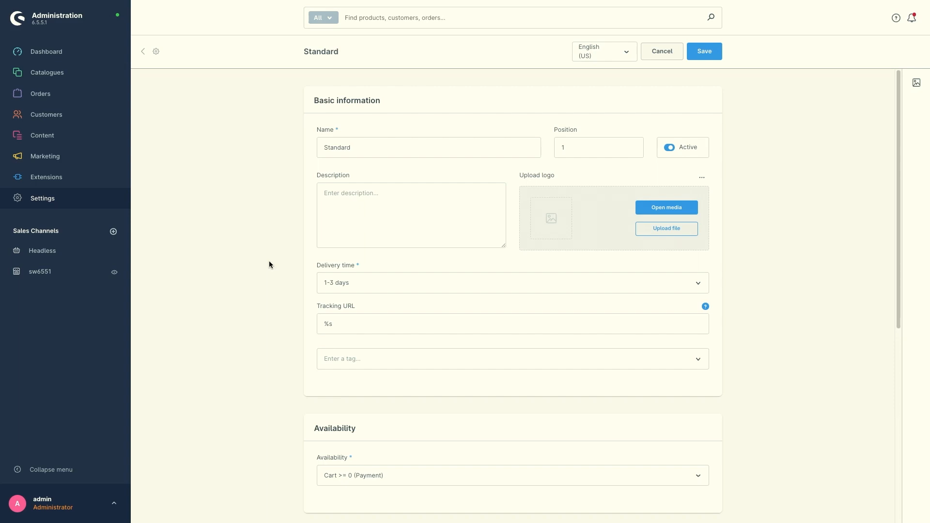
Open the sw6551 sales channel and assign the Standard and Express shipping methods to it.
click(51, 280)
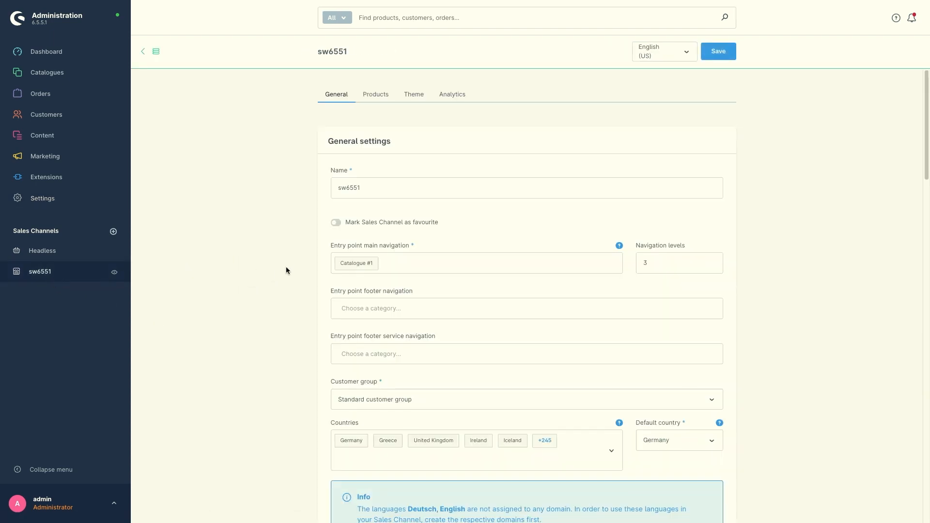
scroll(284, 267, down, 1)
scroll(284, 272, down, 6)
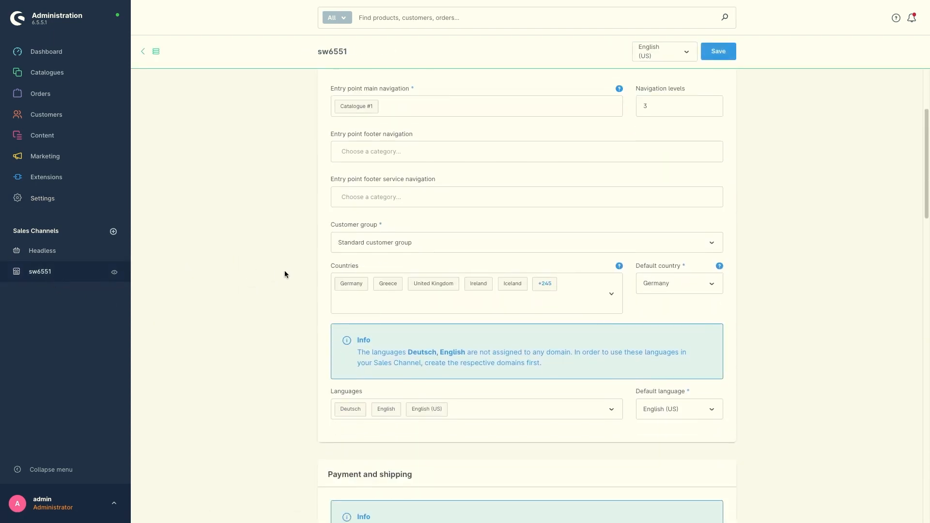
scroll(284, 275, down, 3)
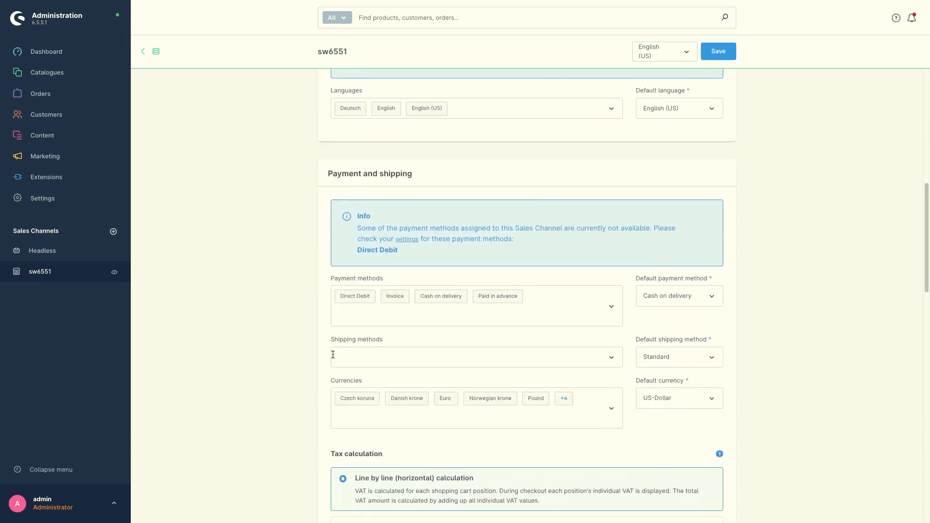
scroll(315, 353, down, 1)
click(363, 354)
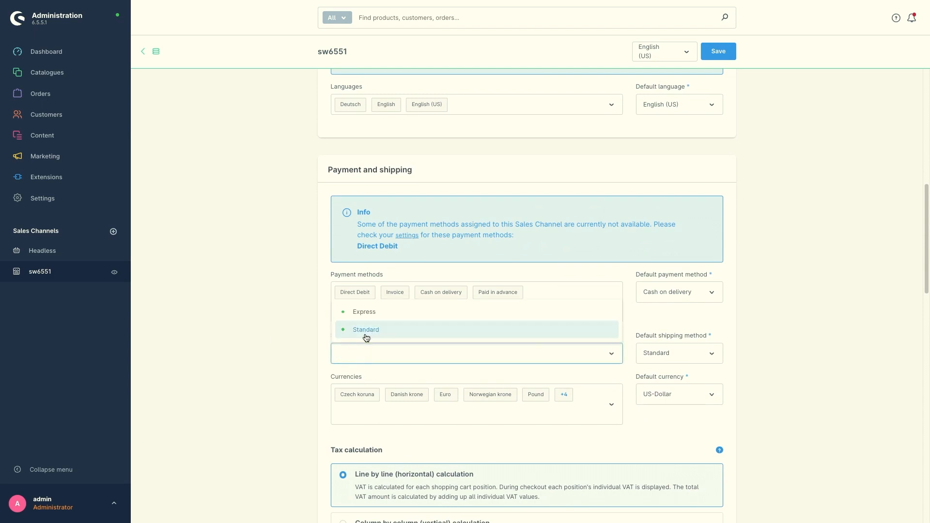
click(366, 335)
click(367, 313)
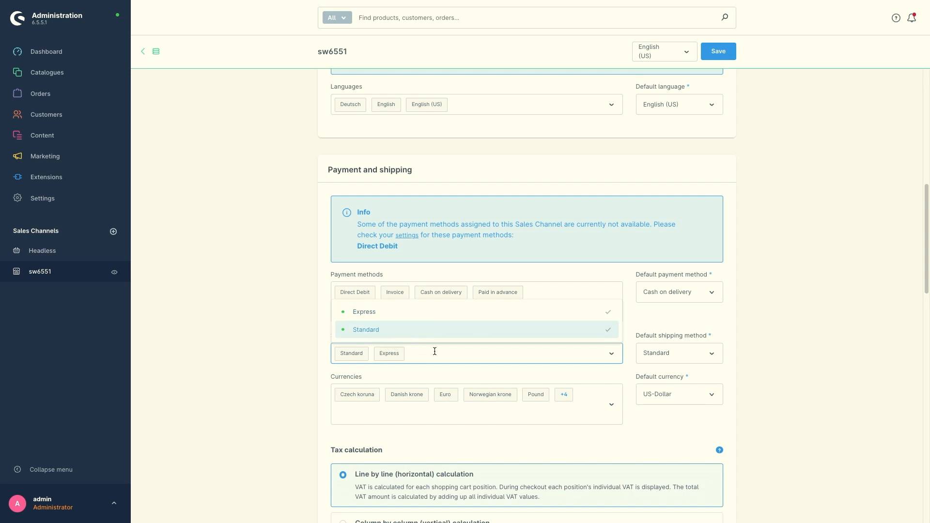